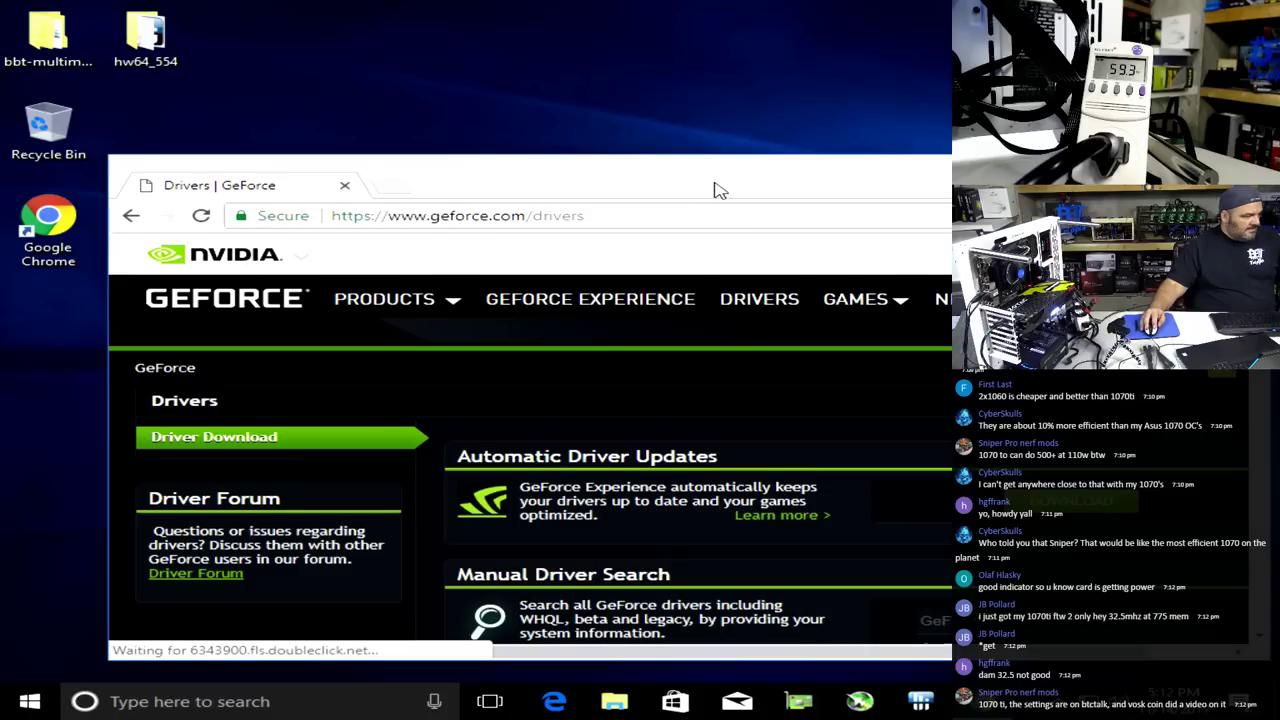
Step: Search the manual driver finder for GeForce 10 Series, GeForce GTX 1070 Ti, Windows 10 64-bit, English (US)
left_click_drag(714, 191, 634, 91)
scroll(857, 277, "down", 2)
left_click(890, 352)
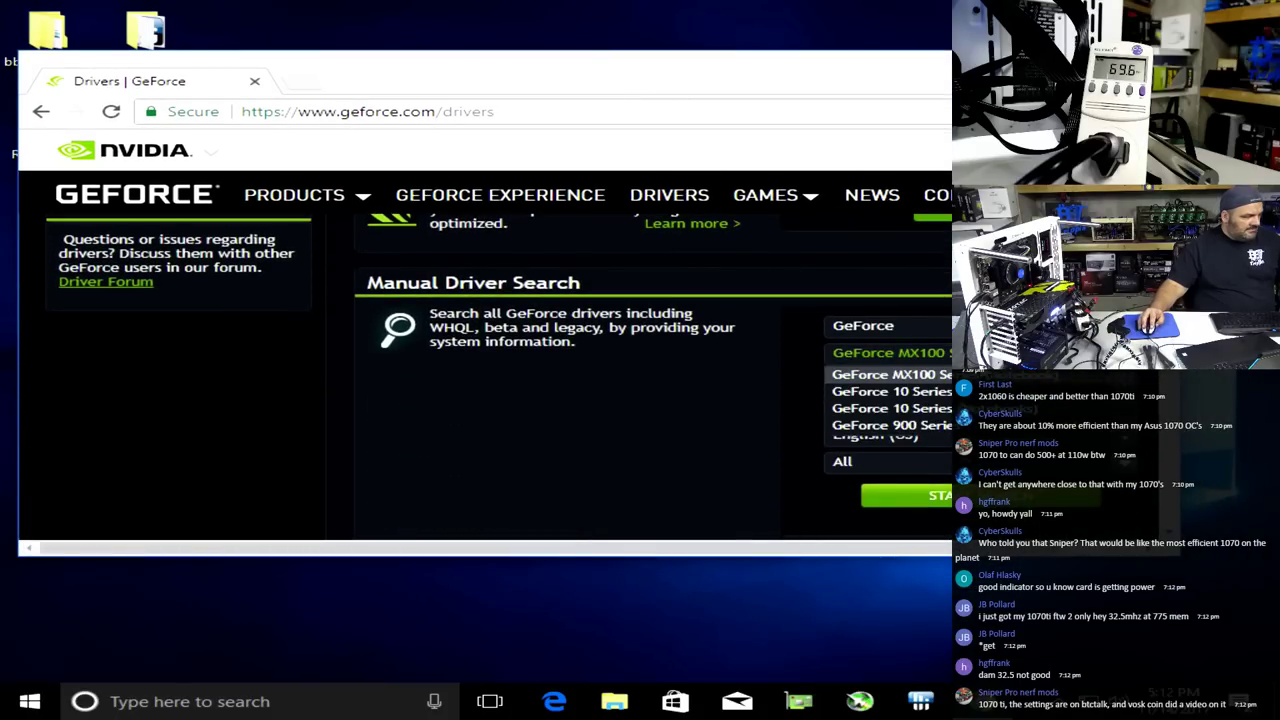
left_click(890, 392)
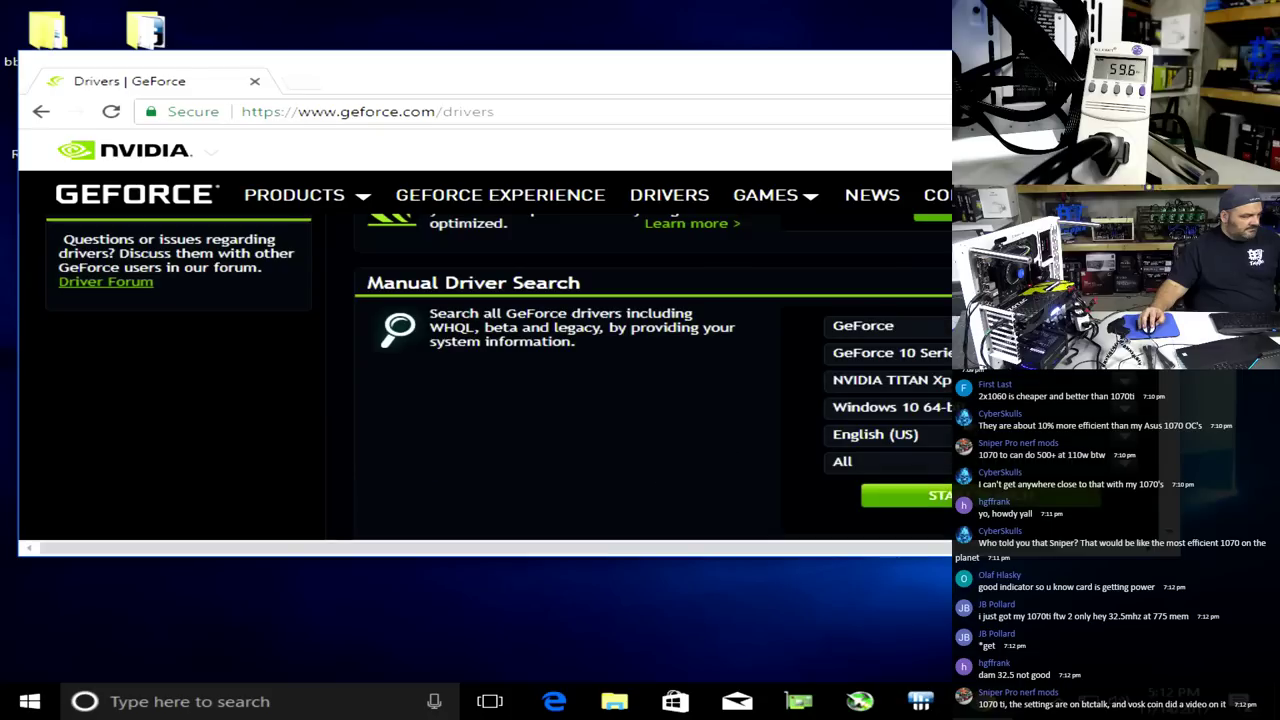
left_click(940, 380)
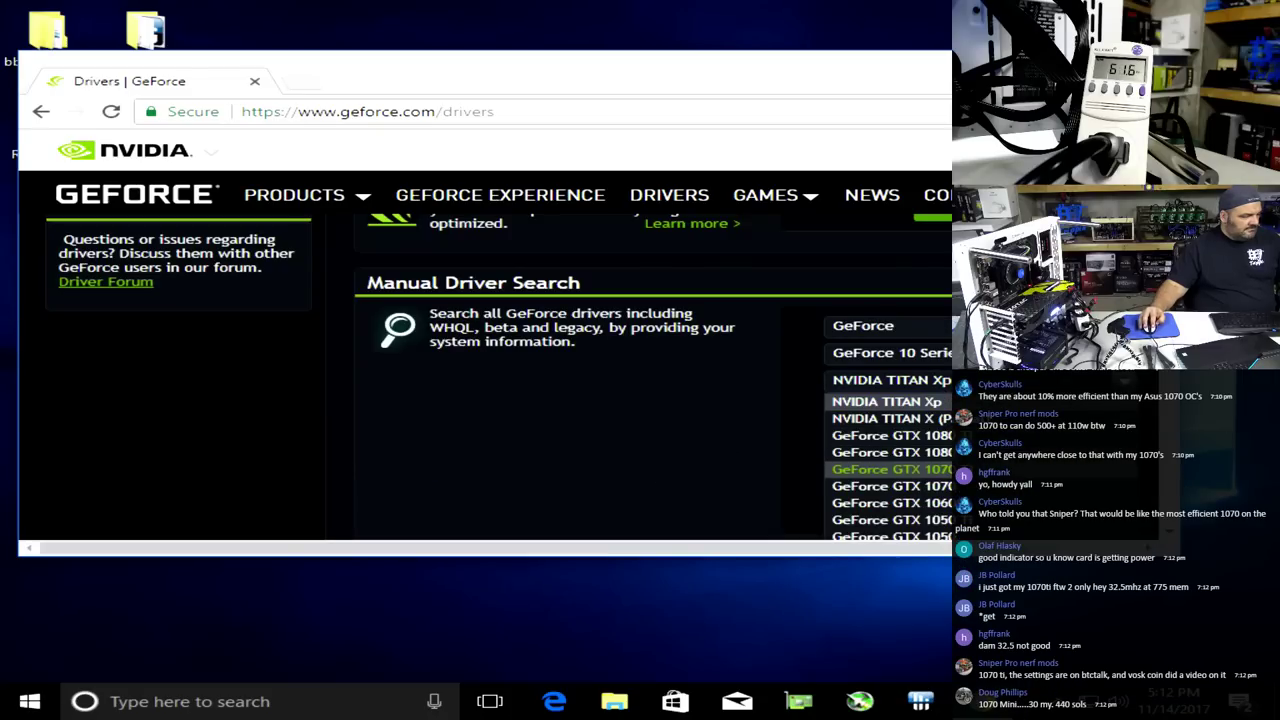
left_click(972, 474)
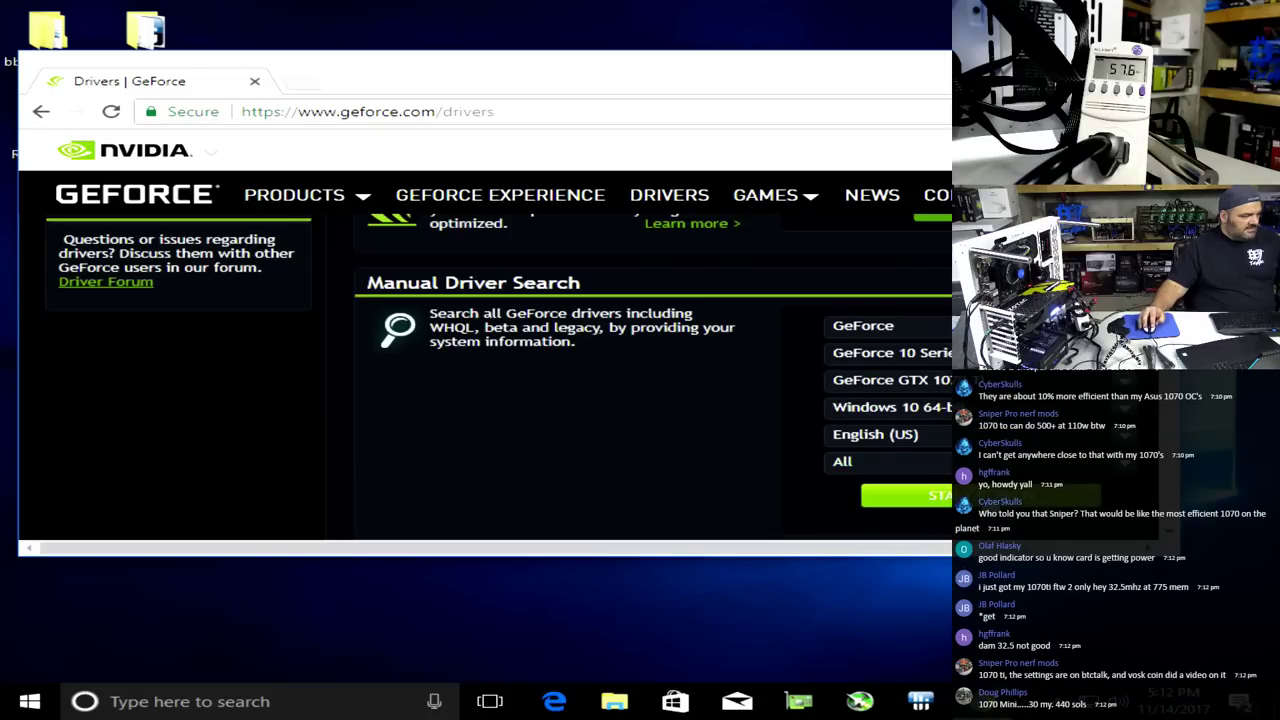
left_click(905, 495)
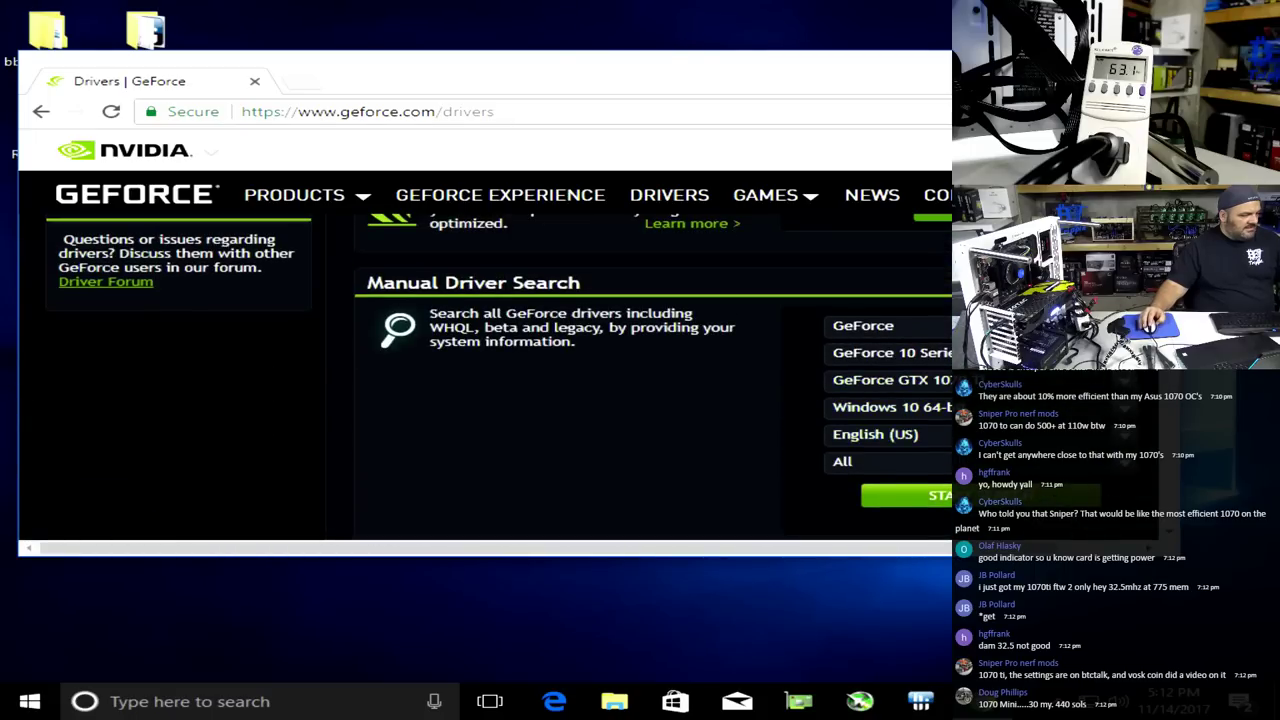
Step: Open the GeForce Game Ready Driver 388.13 WHQL search result and agree to download it
scroll(666, 386, "down", 5)
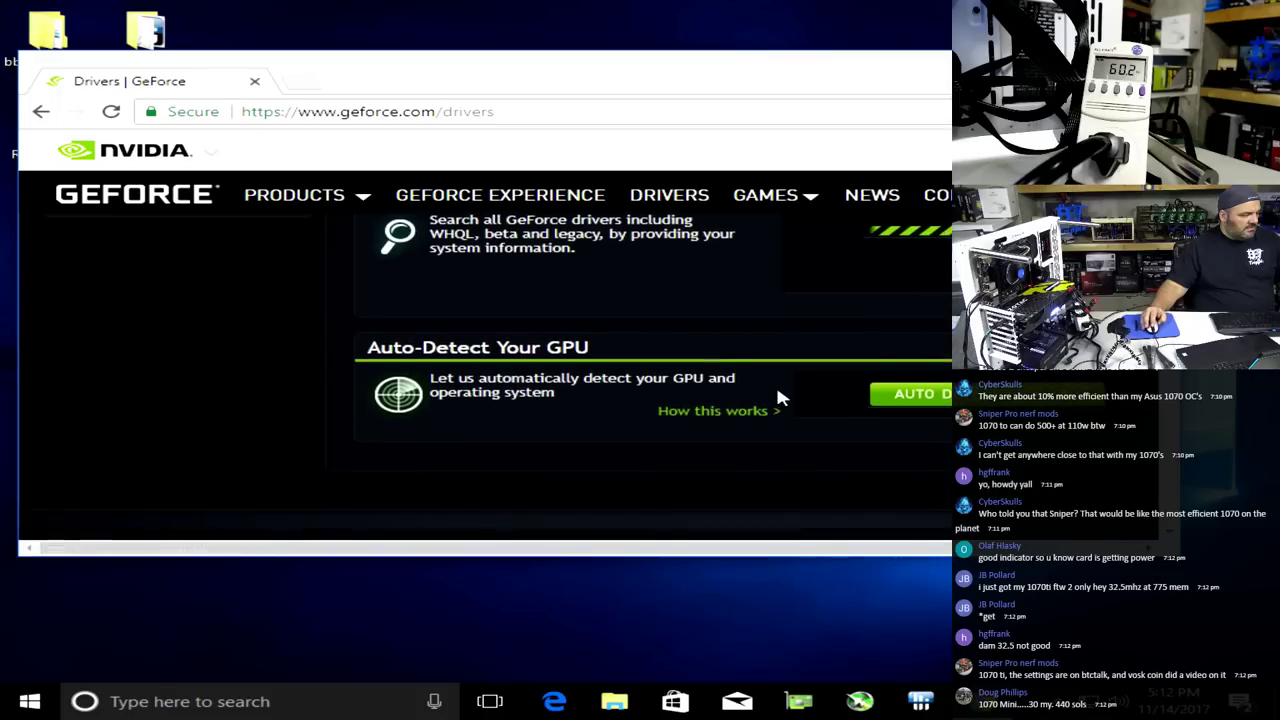
scroll(800, 400, "up", 4)
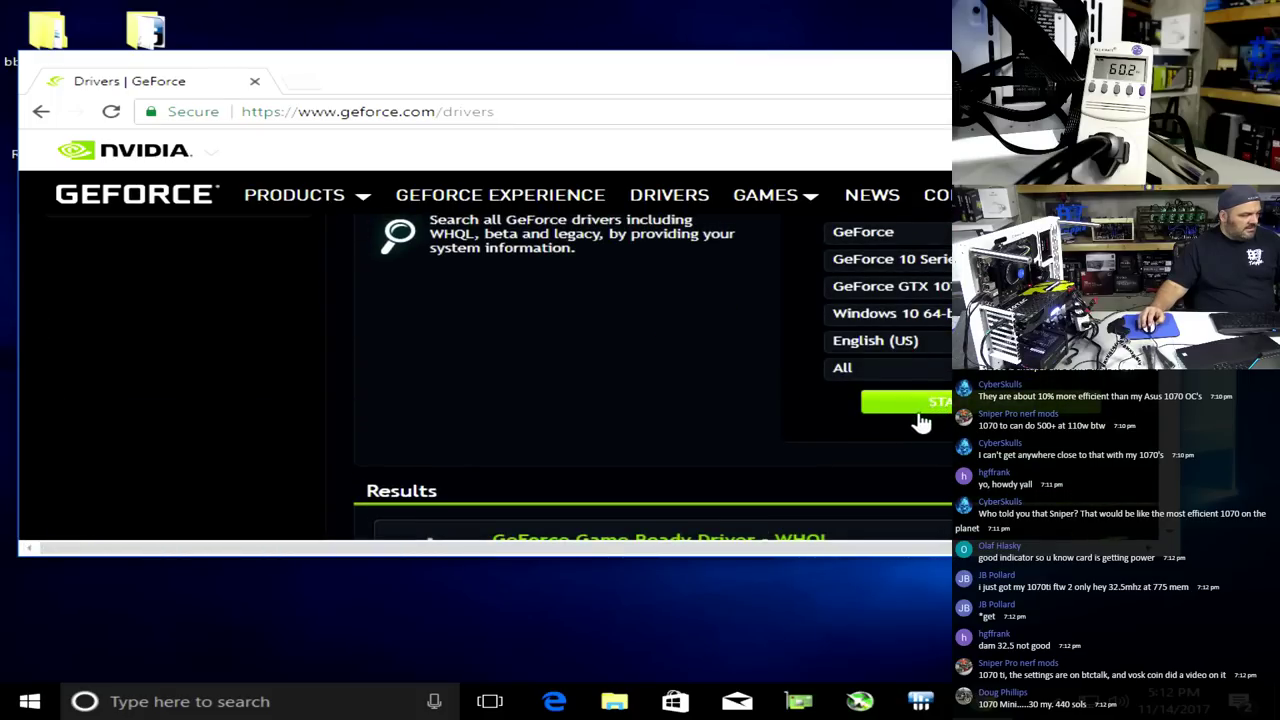
scroll(910, 418, "down", 2)
scroll(874, 408, "down", 2)
scroll(874, 408, "up", 2)
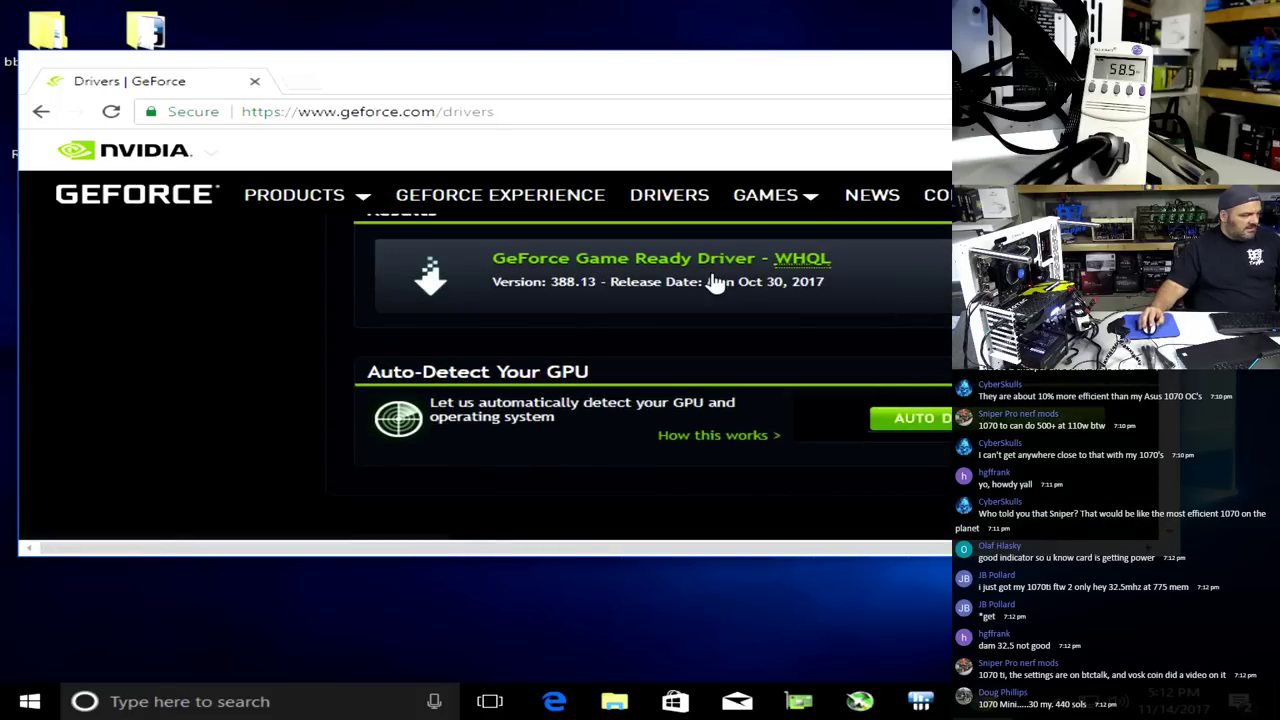
left_click(634, 278)
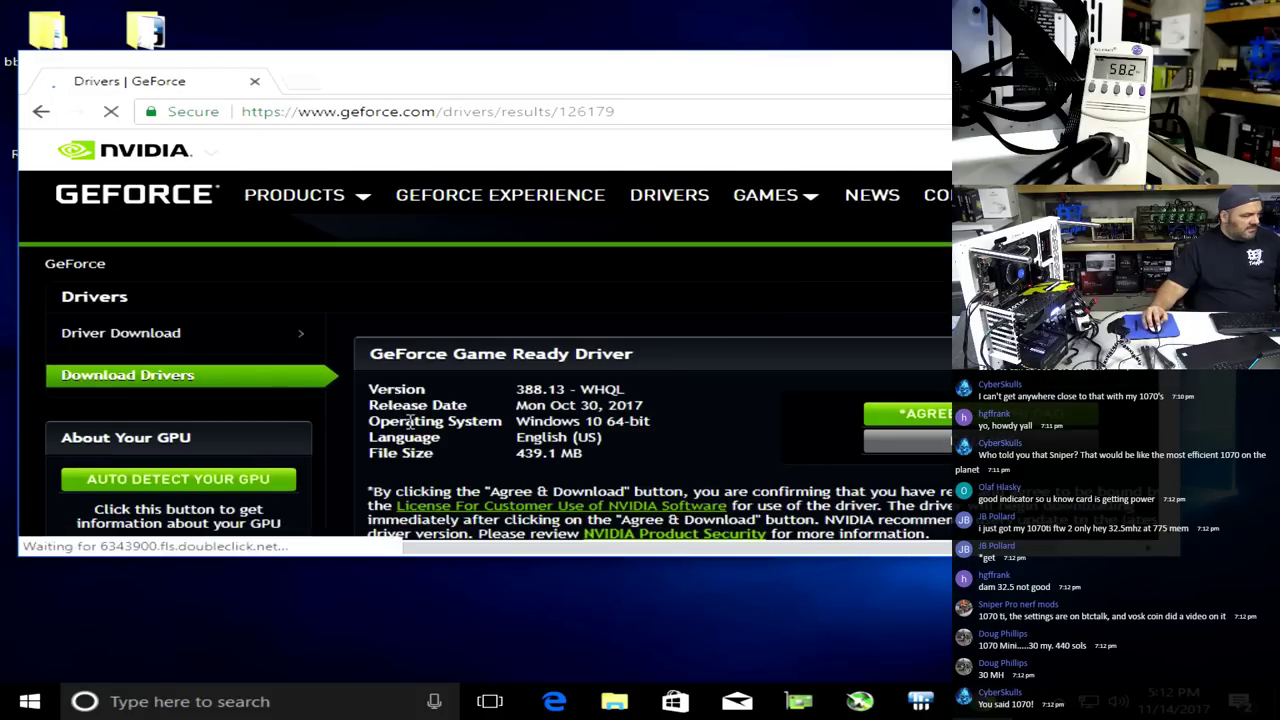
left_click(885, 320)
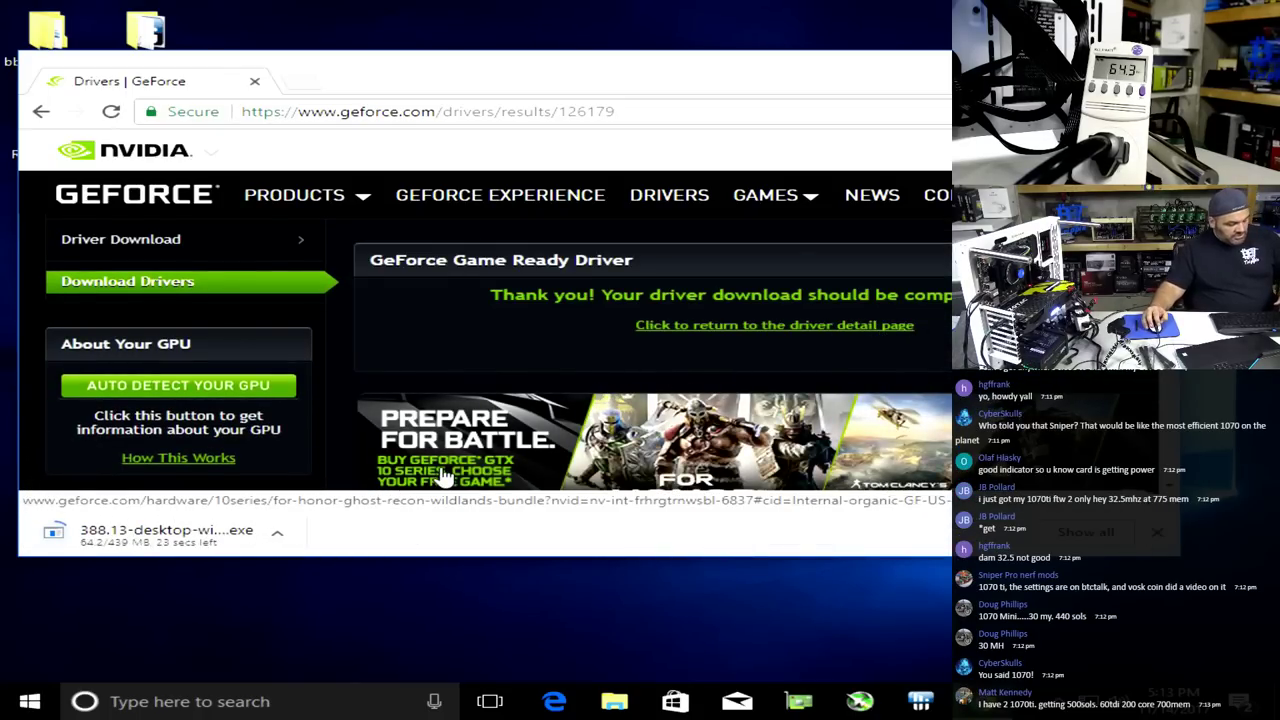
Step: Launch the downloaded 388.13 driver package from its download folder and extract it to the default path C:\NVIDIA\DisplayDriver\388.13\Win10_64\International
key("ctrl+j")
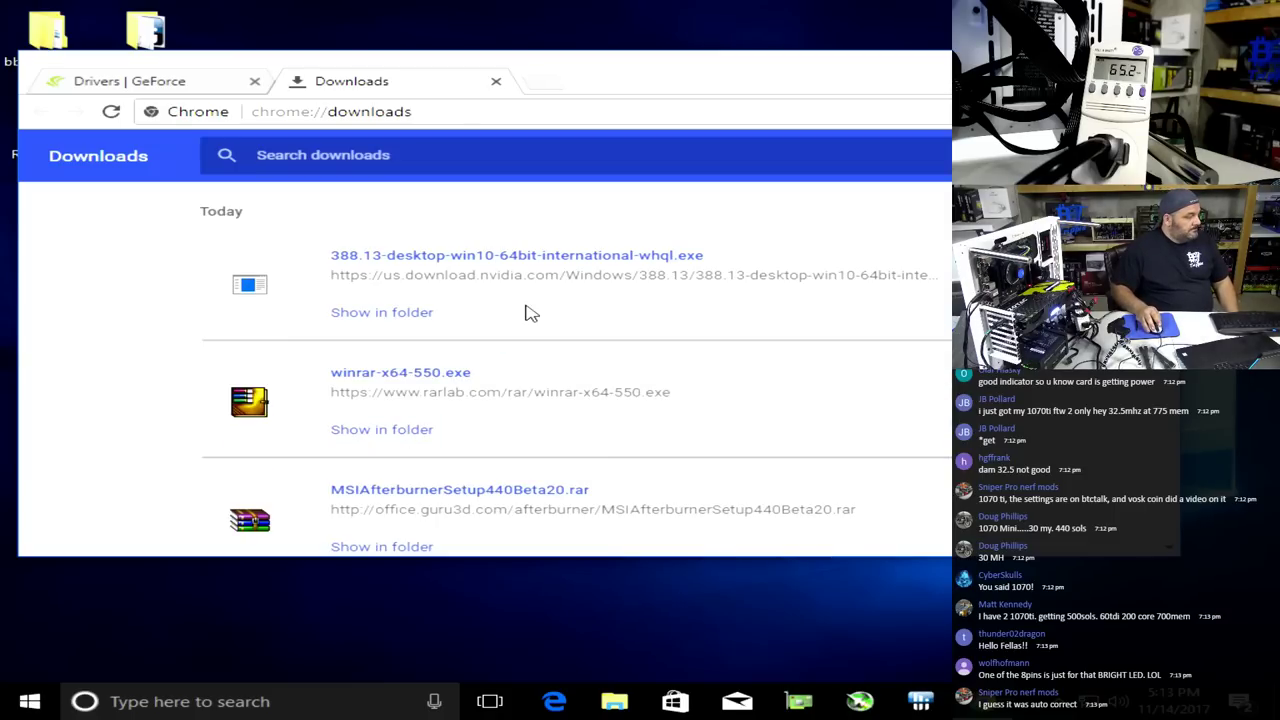
left_click(367, 314)
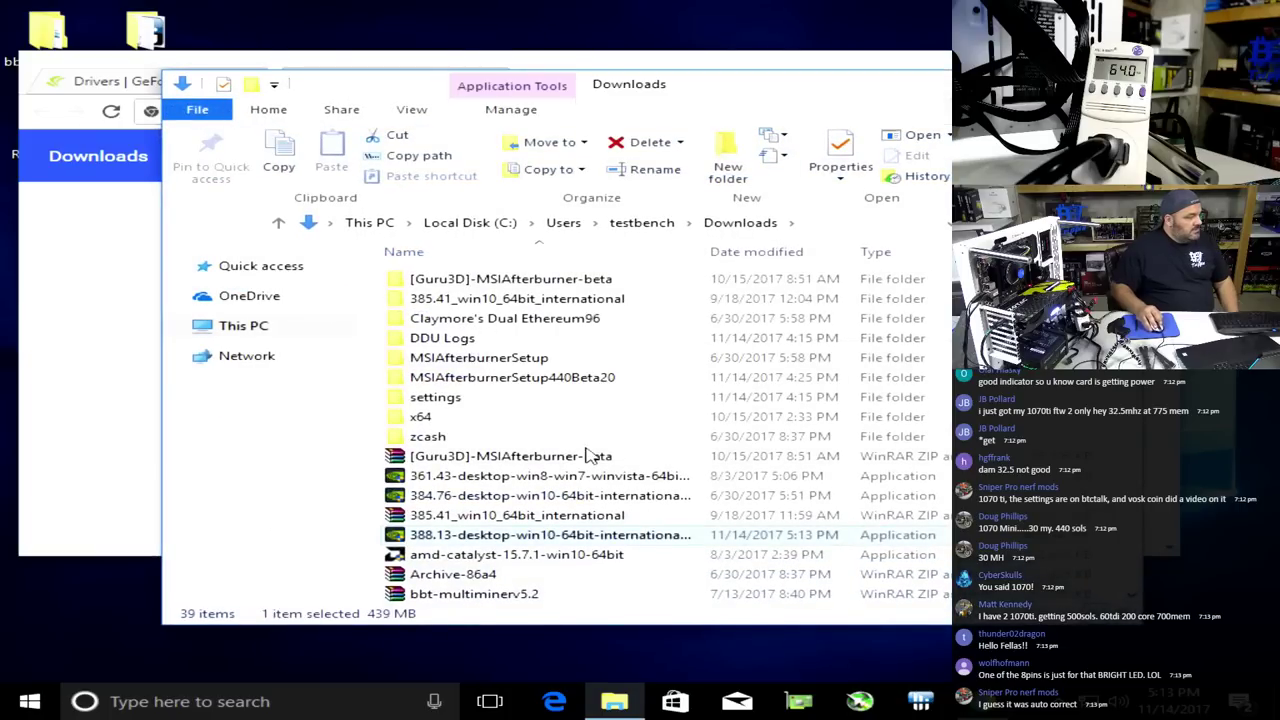
right_click(493, 541)
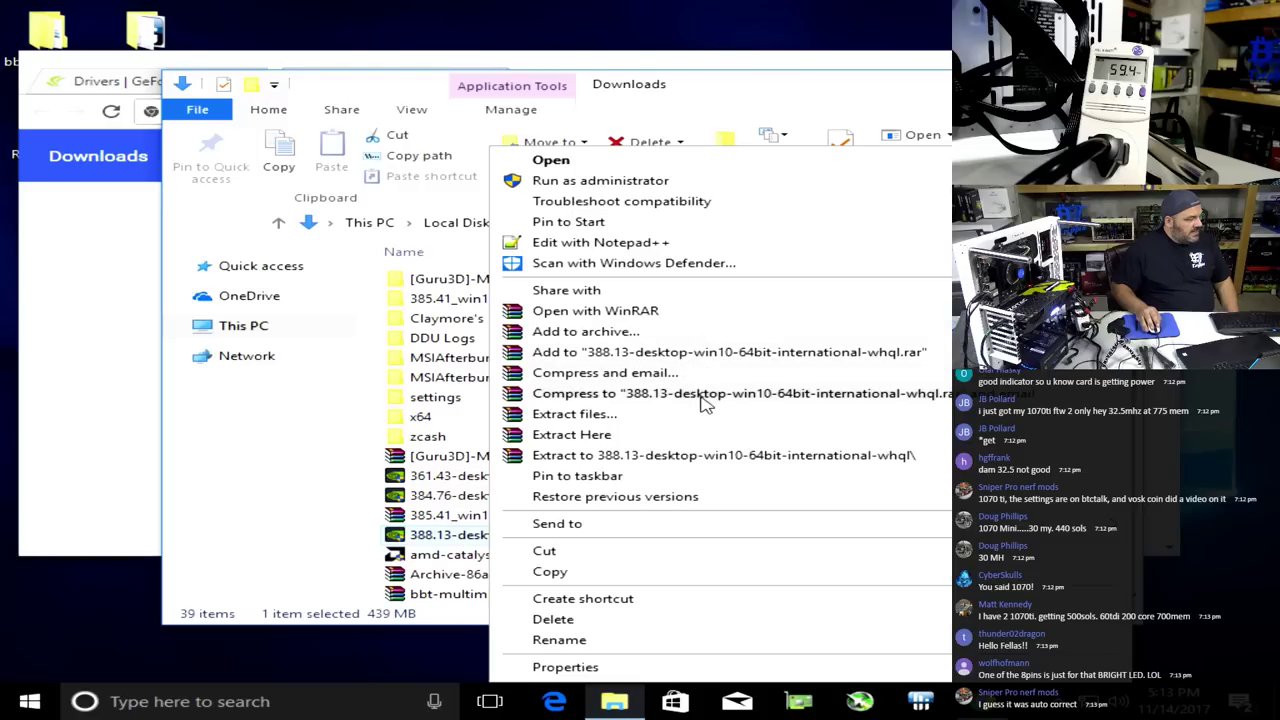
double_click(435, 540)
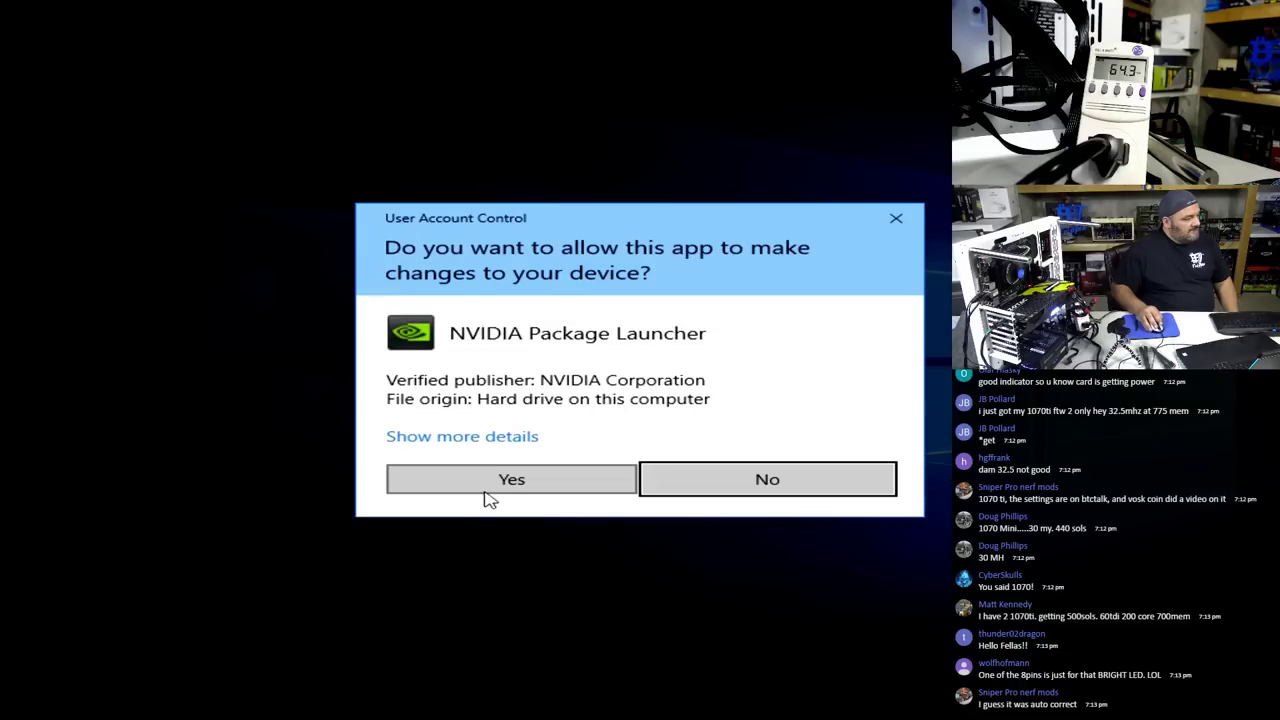
left_click(495, 490)
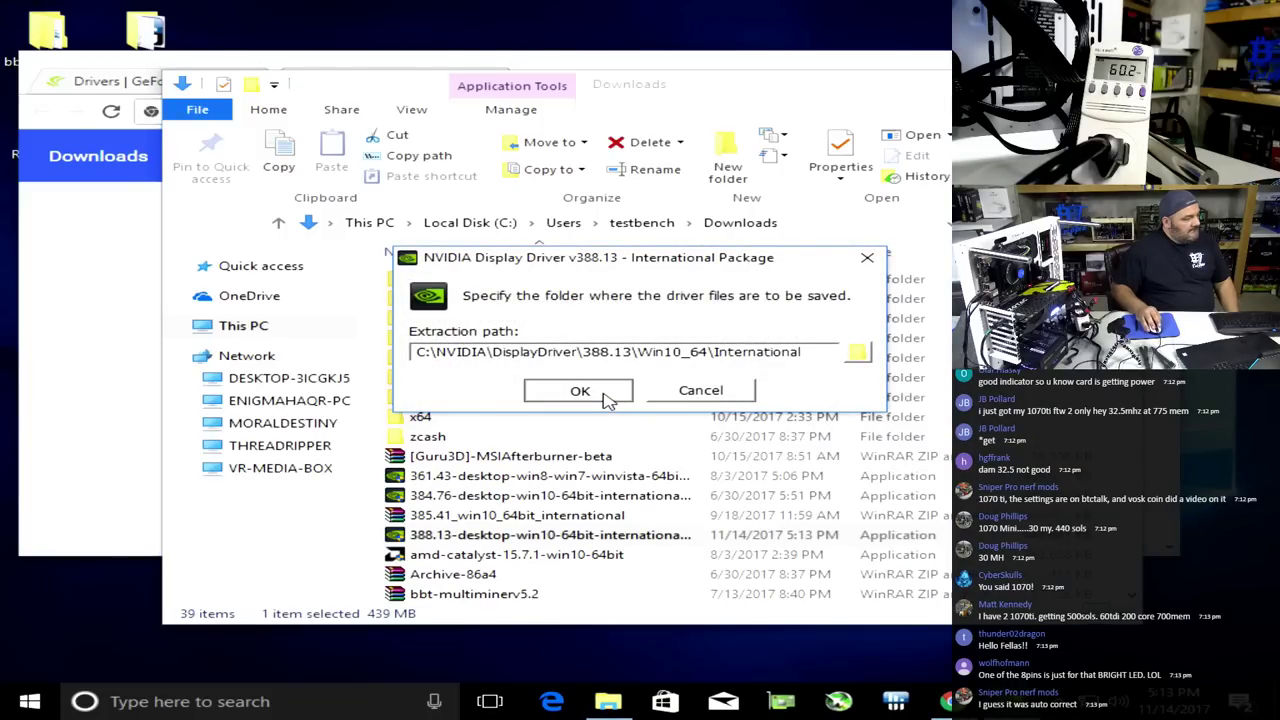
left_click(580, 391)
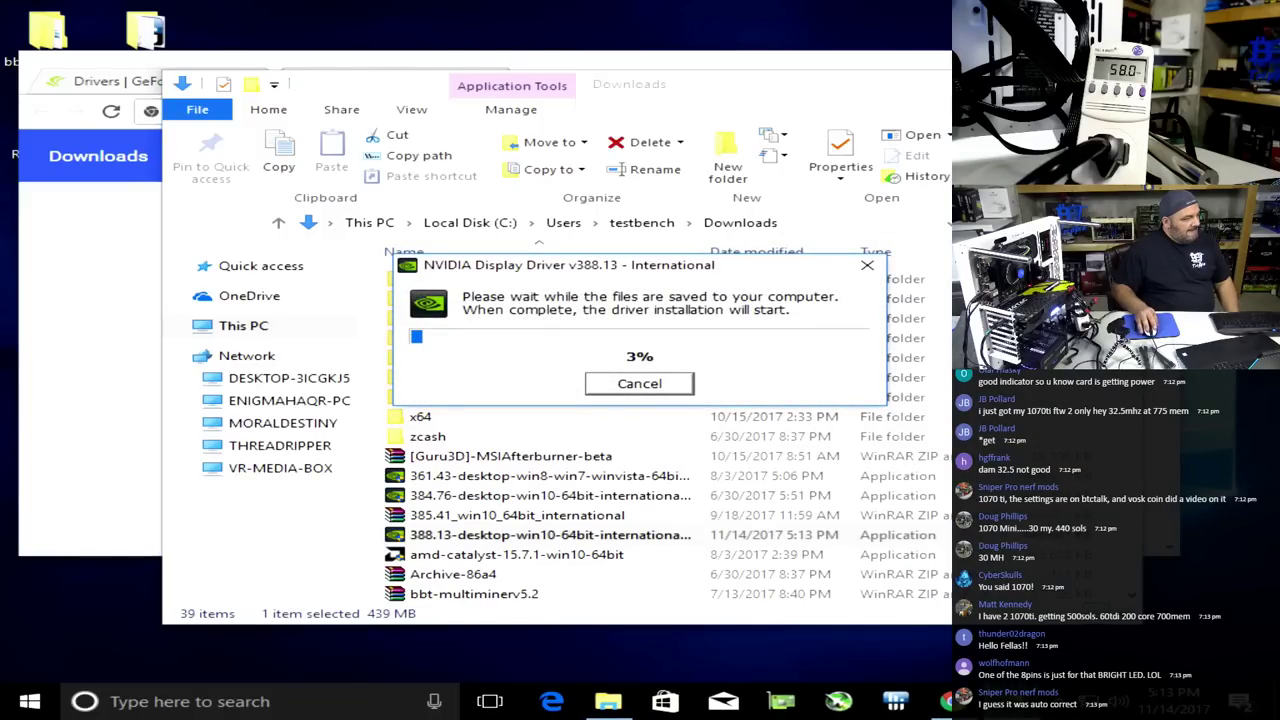
Step: Accept the licence agreement, try the Express installation of NVIDIA Graphics Driver 388.13, and close the installer
key("super+d")
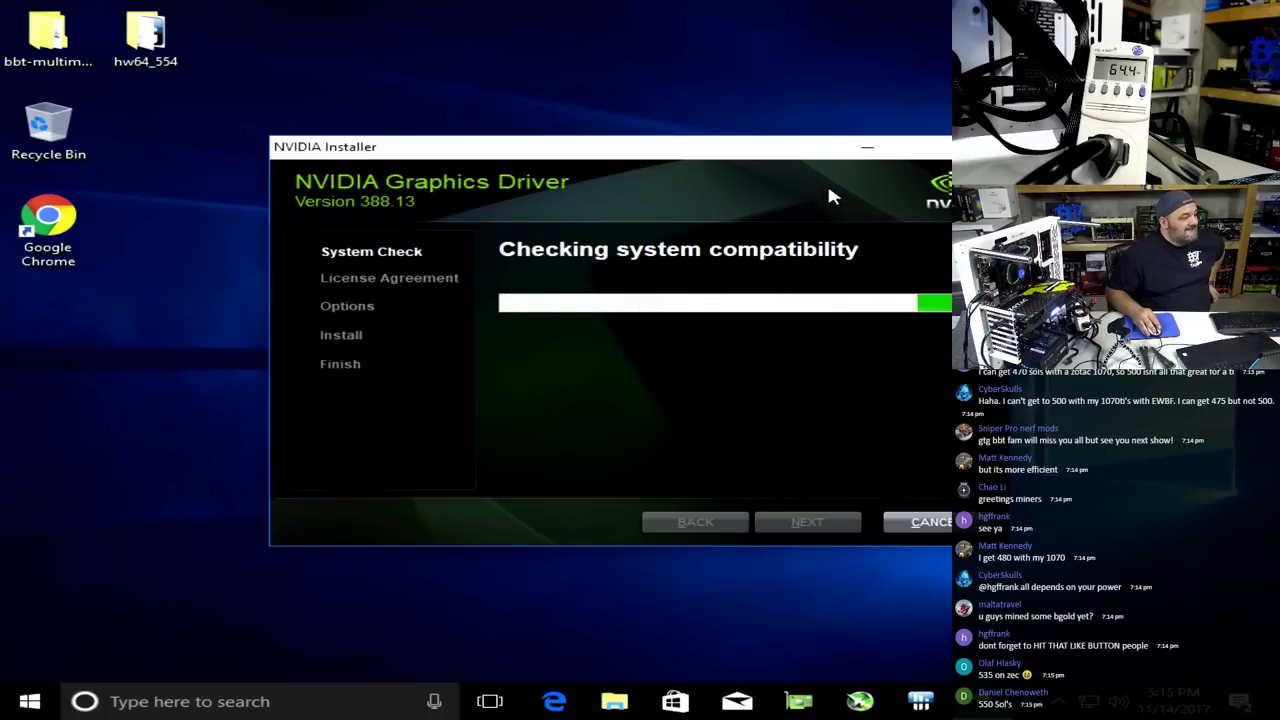
left_click_drag(783, 151, 660, 170)
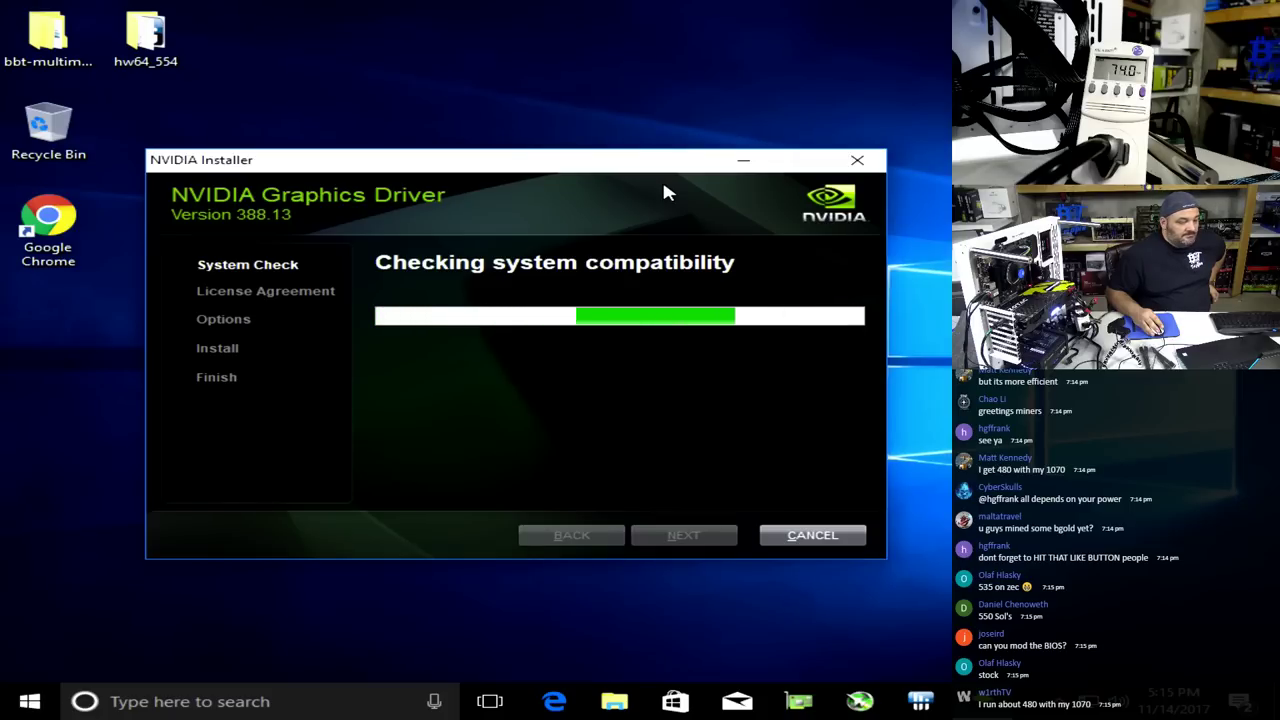
left_click(645, 538)
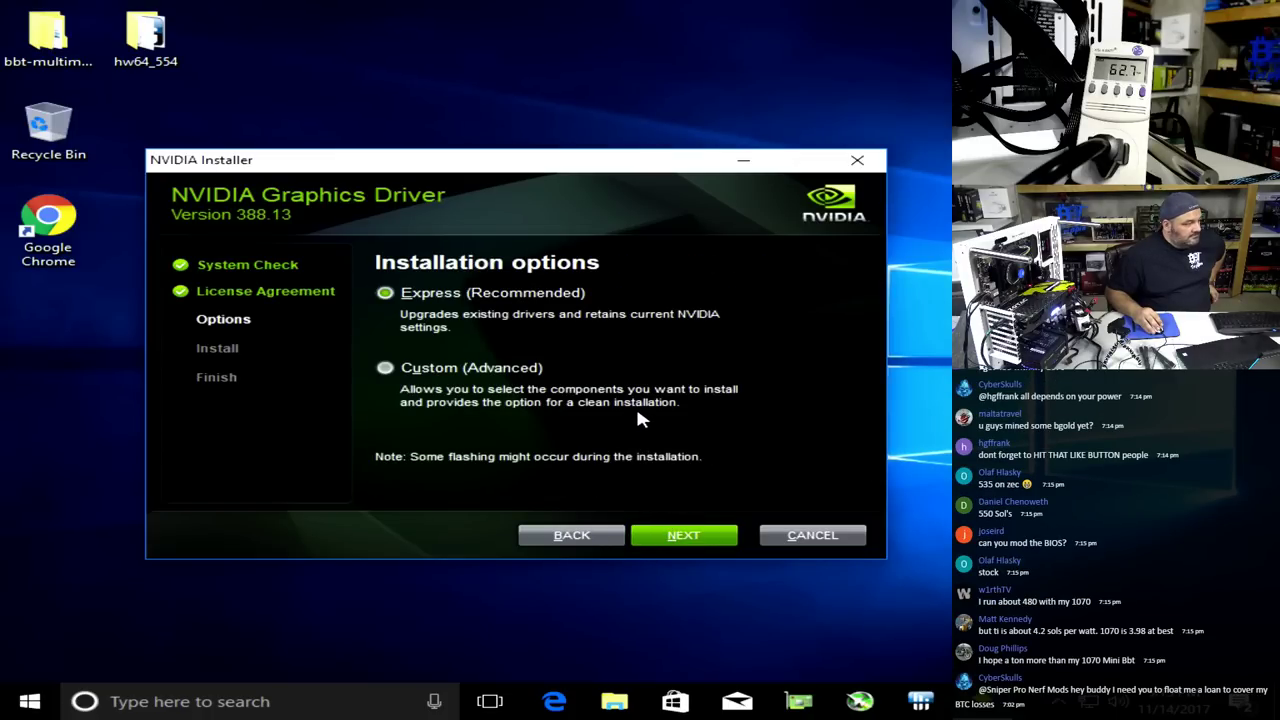
left_click(672, 537)
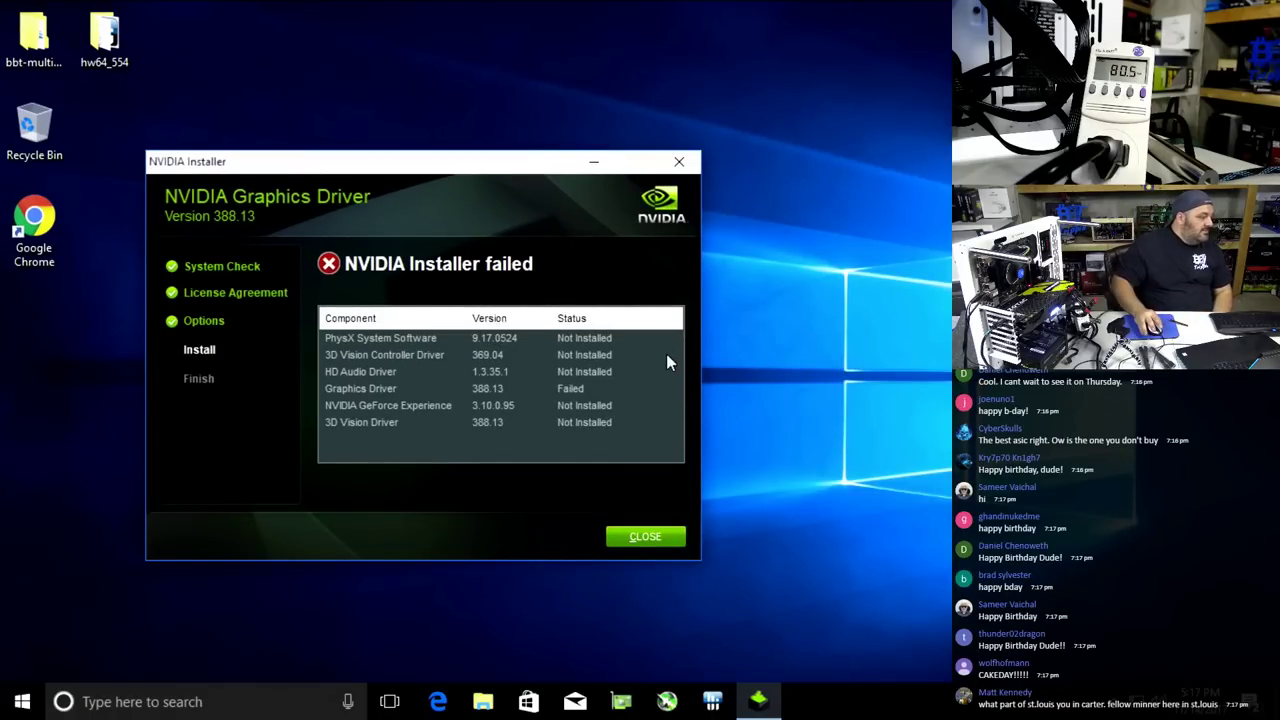
left_click(418, 392)
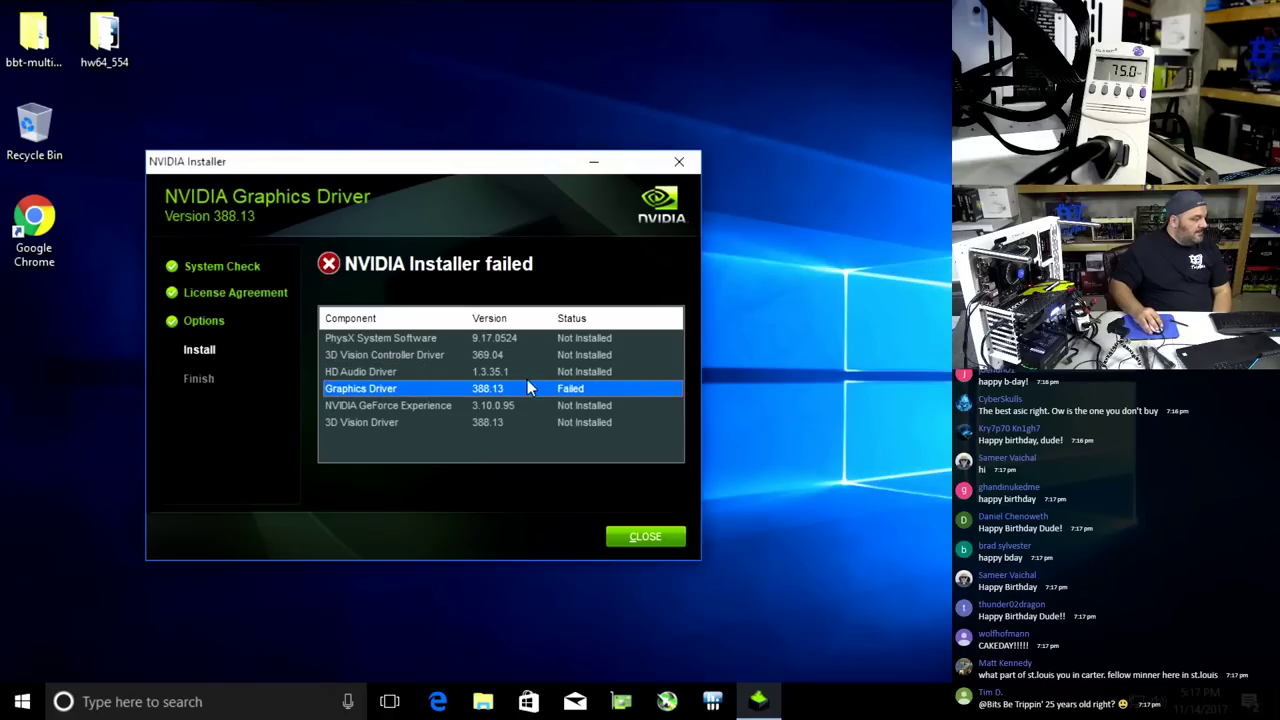
left_click(630, 536)
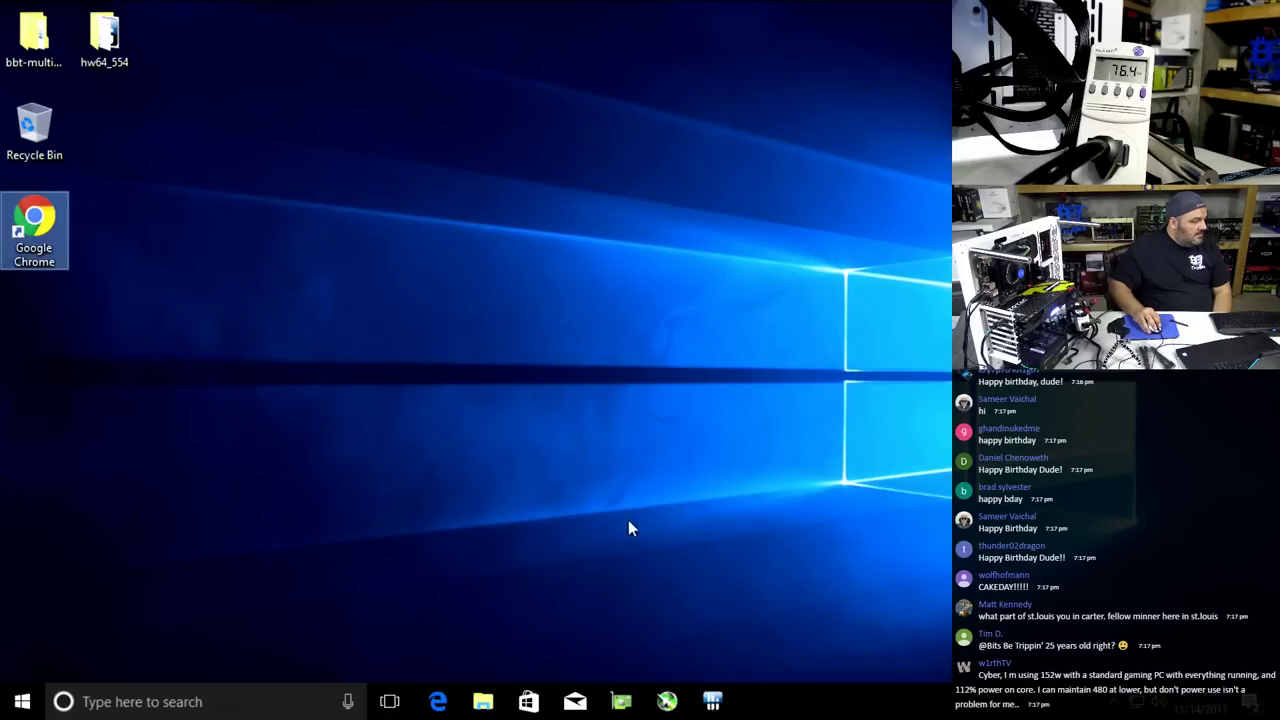
Step: Open Device Manager from the computer's system properties and select the NVIDIA GeForce GTX 1070 Ti under Display adapters
left_click(483, 701)
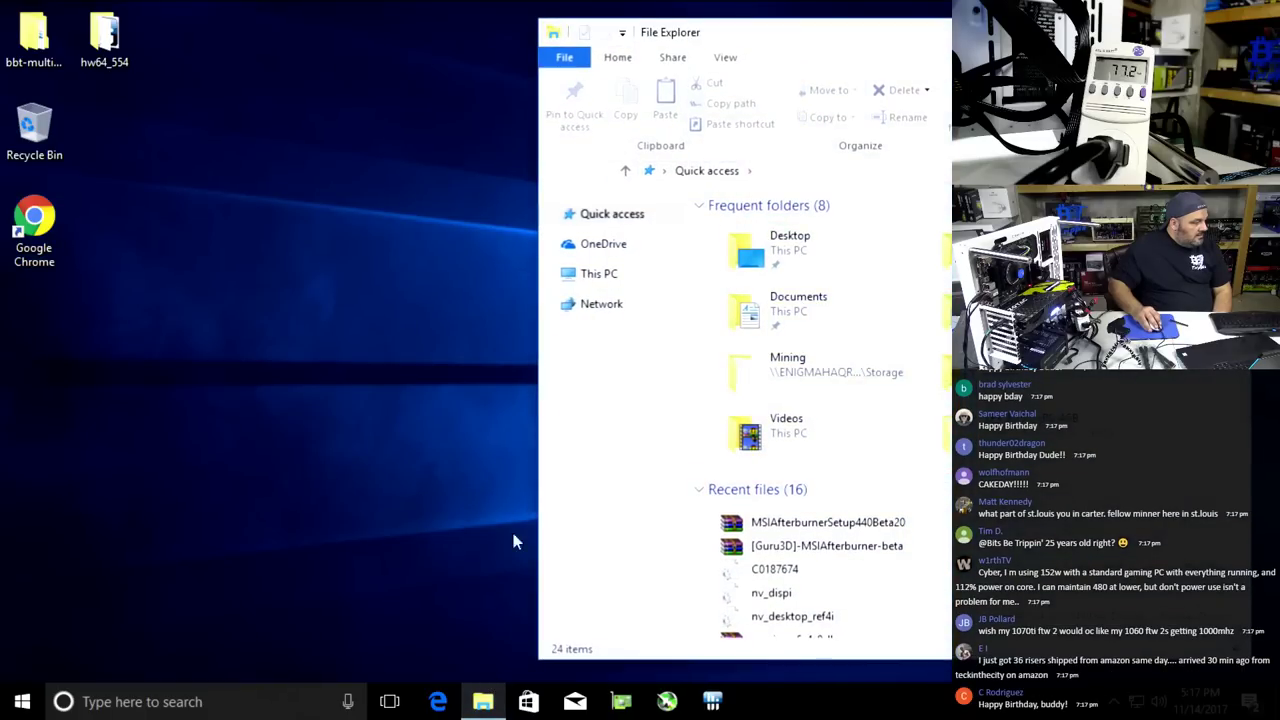
right_click(611, 277)
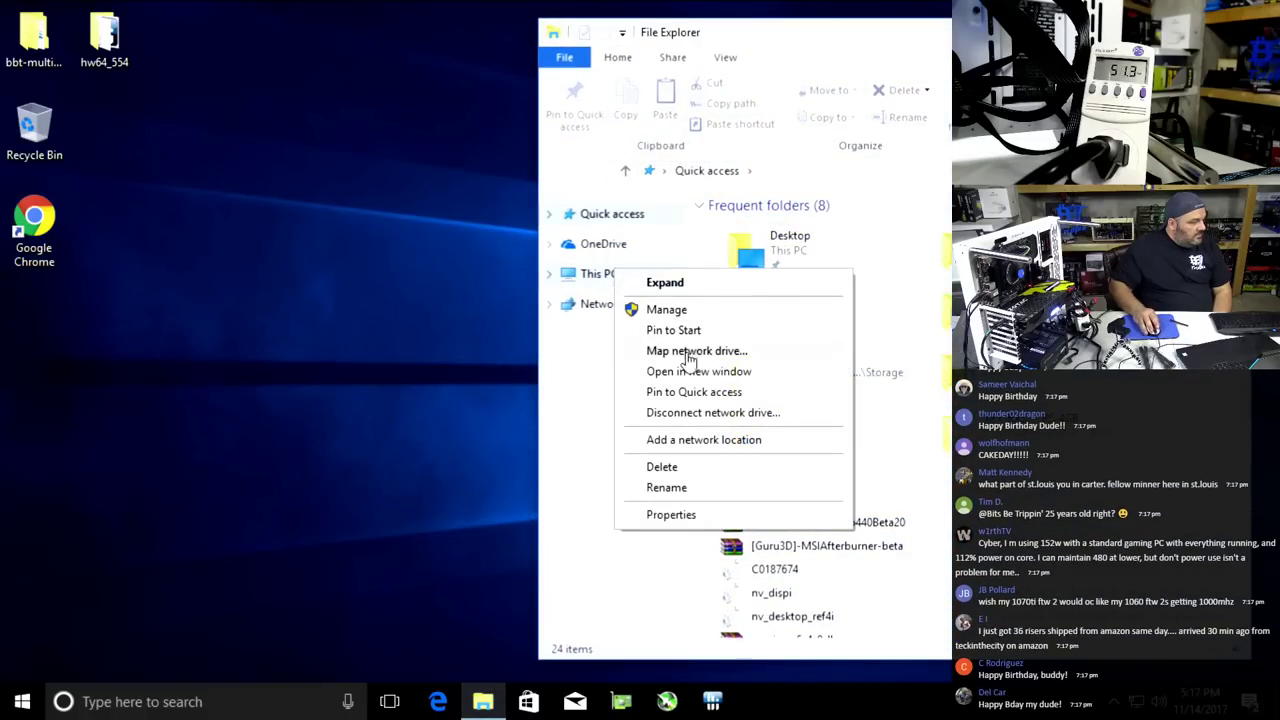
left_click(683, 513)
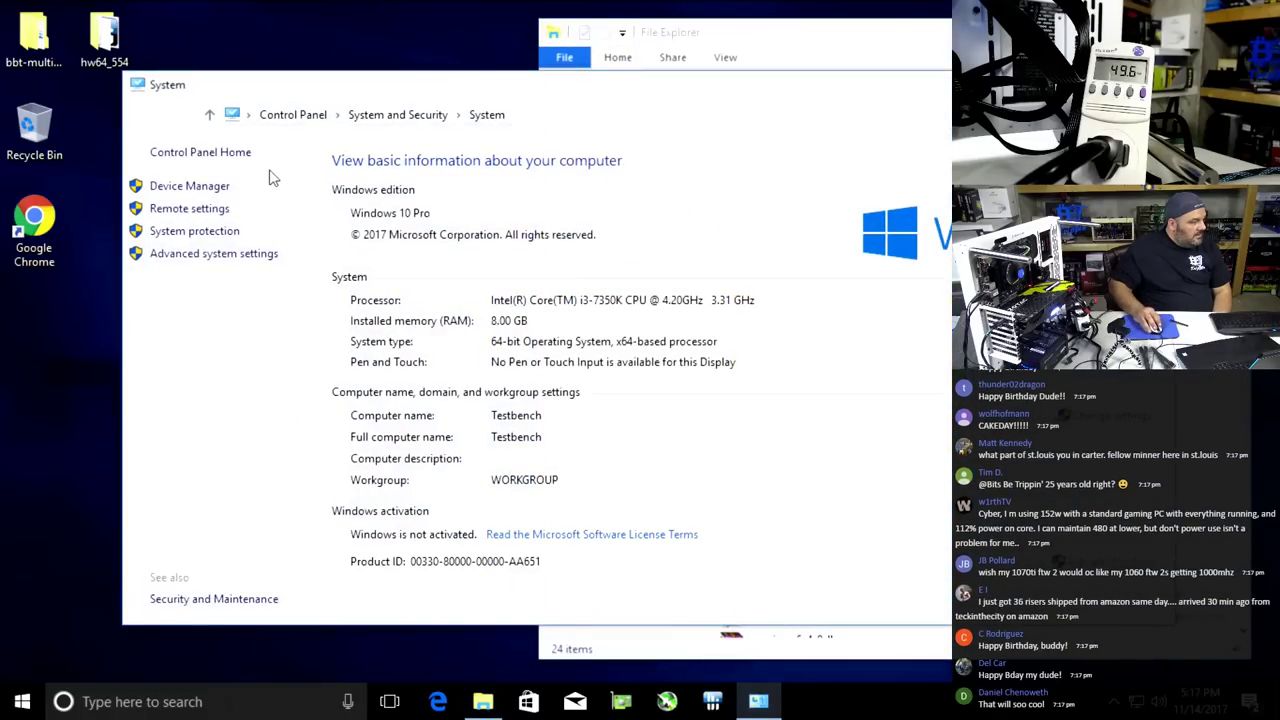
left_click(225, 188)
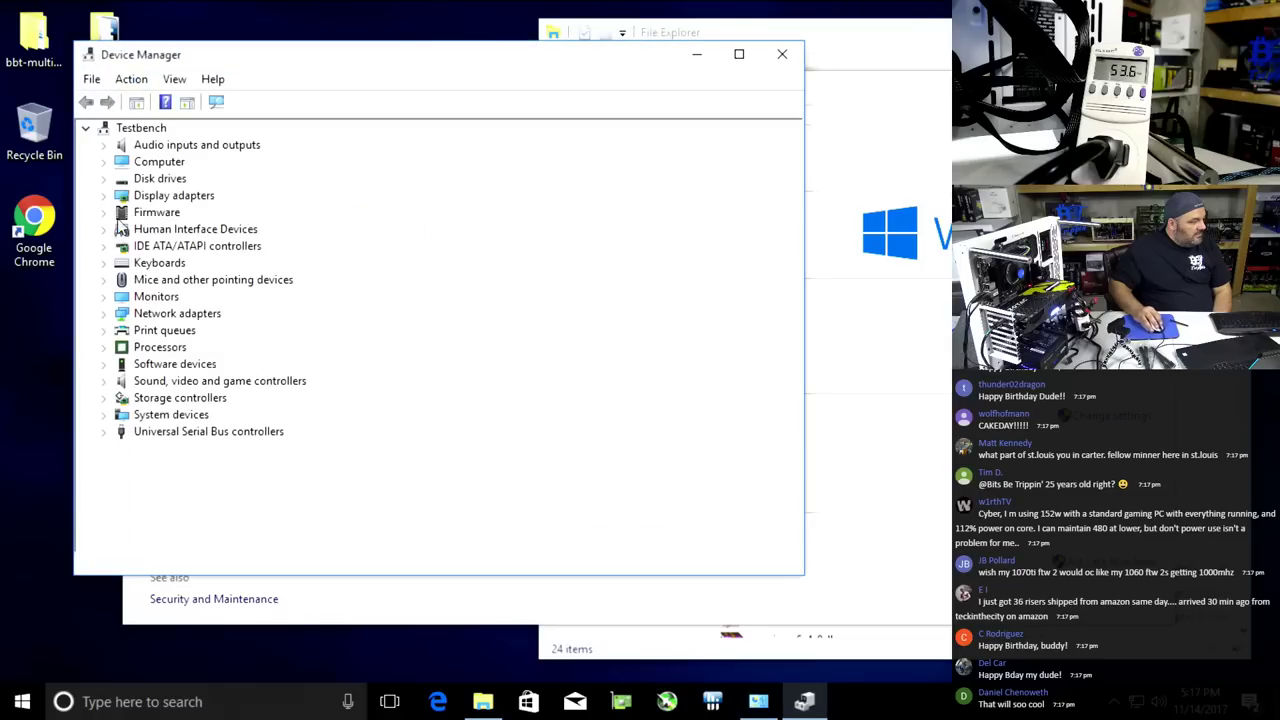
left_click(103, 195)
left_click(205, 212)
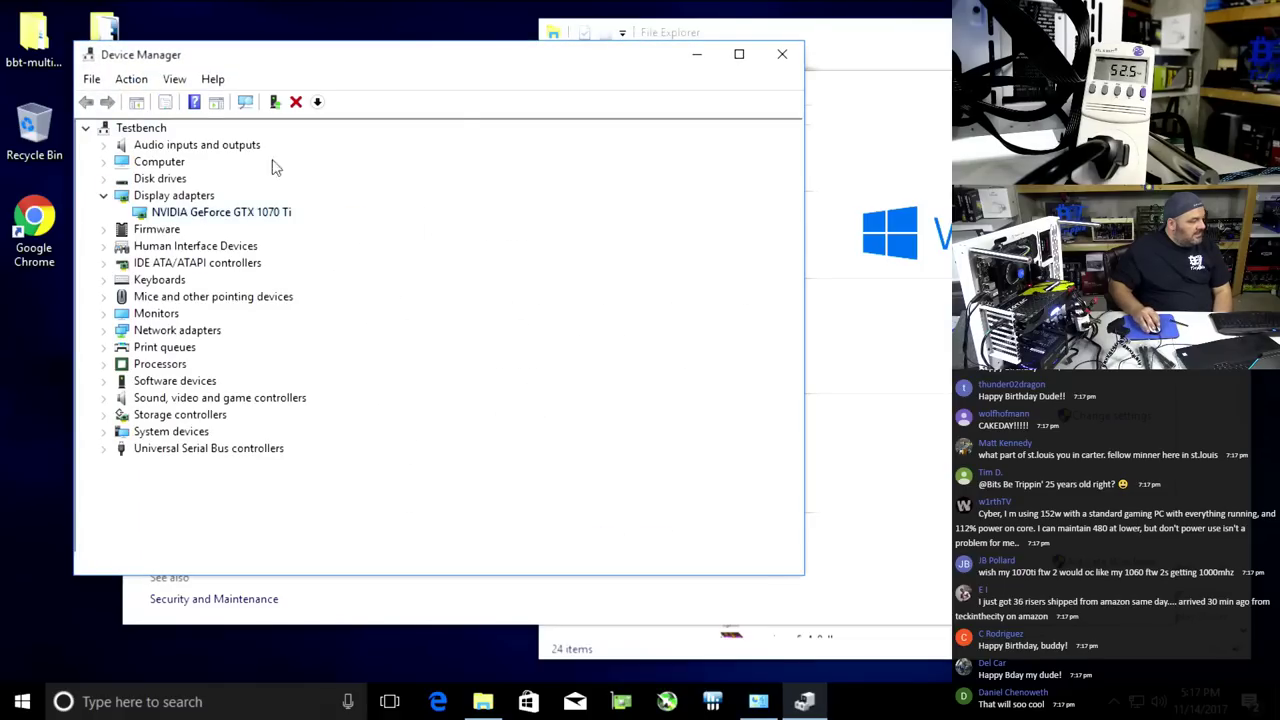
Step: Try updating the GTX 1070 Ti driver manually from the C:\NVIDIA\DisplayDriver\388.13 folder, and close the update wizard
right_click(205, 213)
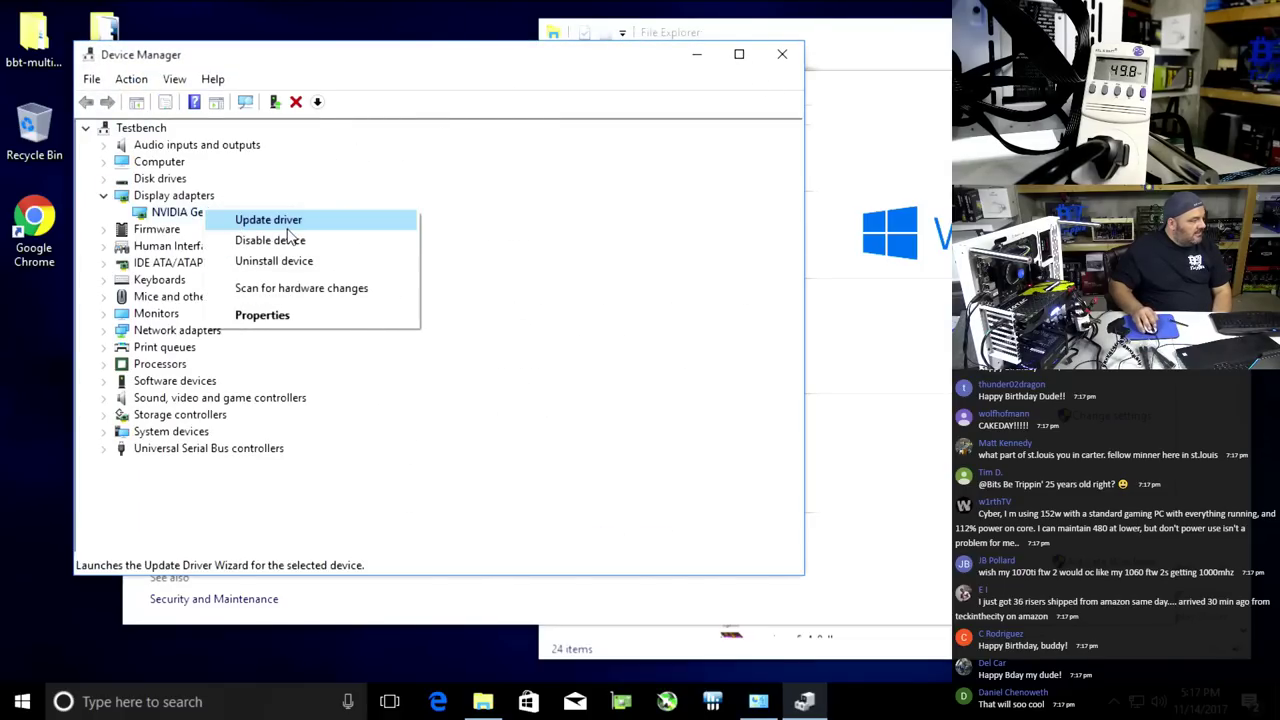
left_click(280, 228)
left_click(280, 380)
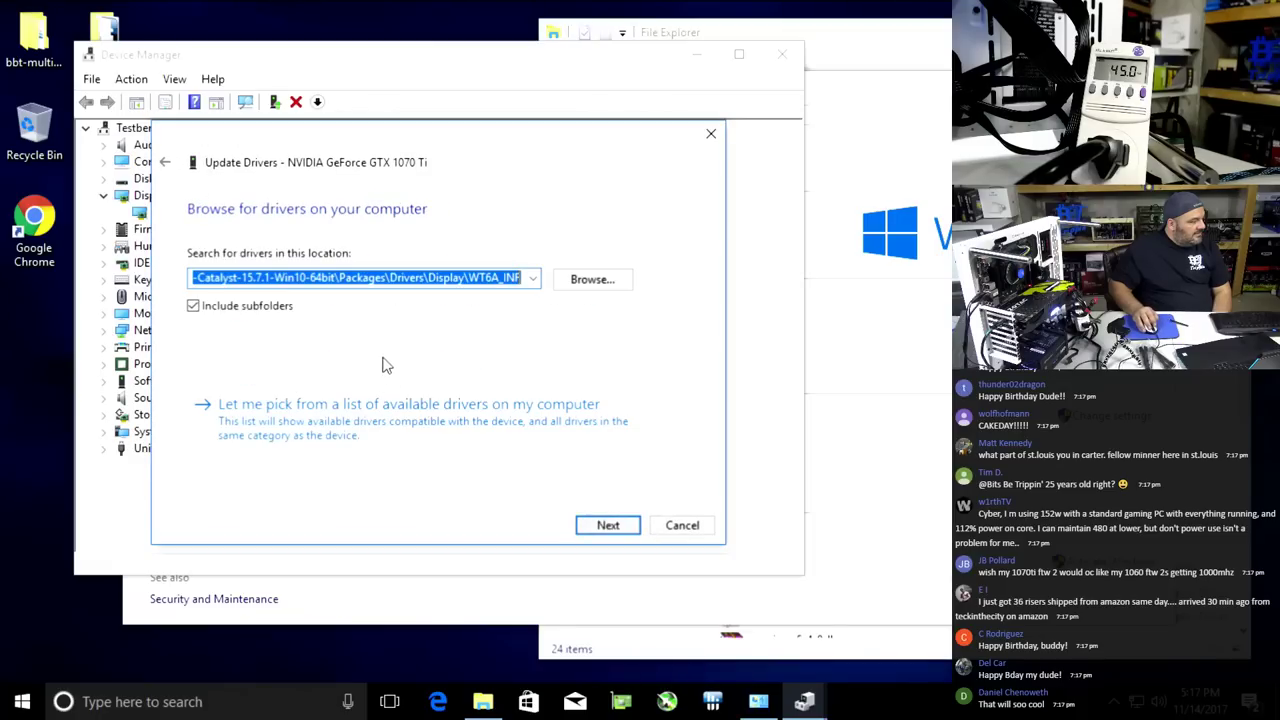
left_click(592, 279)
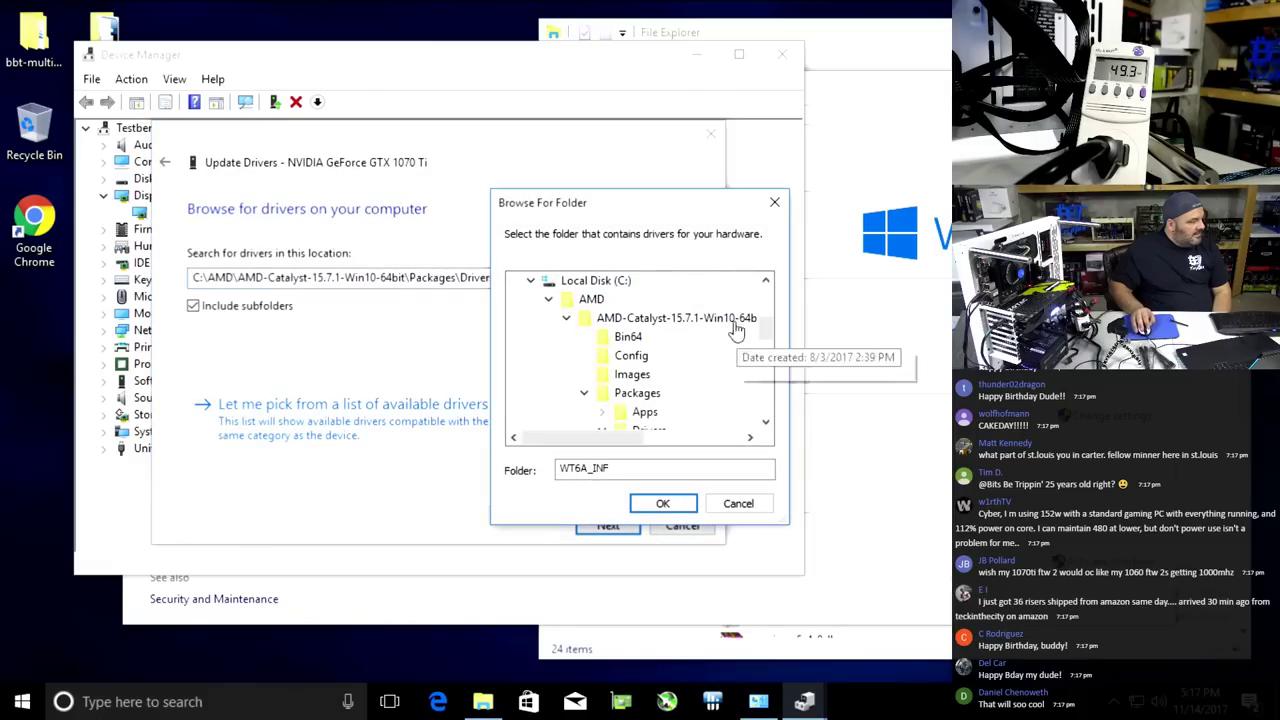
left_click(566, 318)
left_click(548, 299)
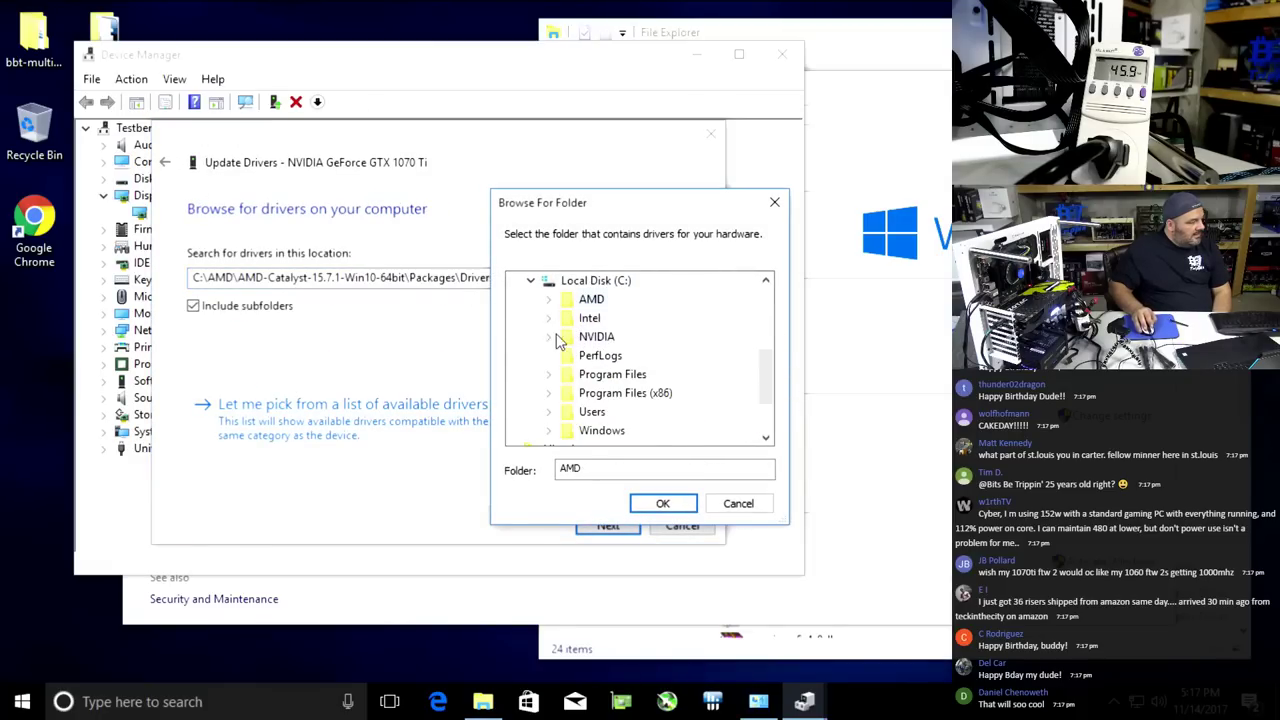
left_click(548, 336)
left_click(566, 355)
left_click(630, 411)
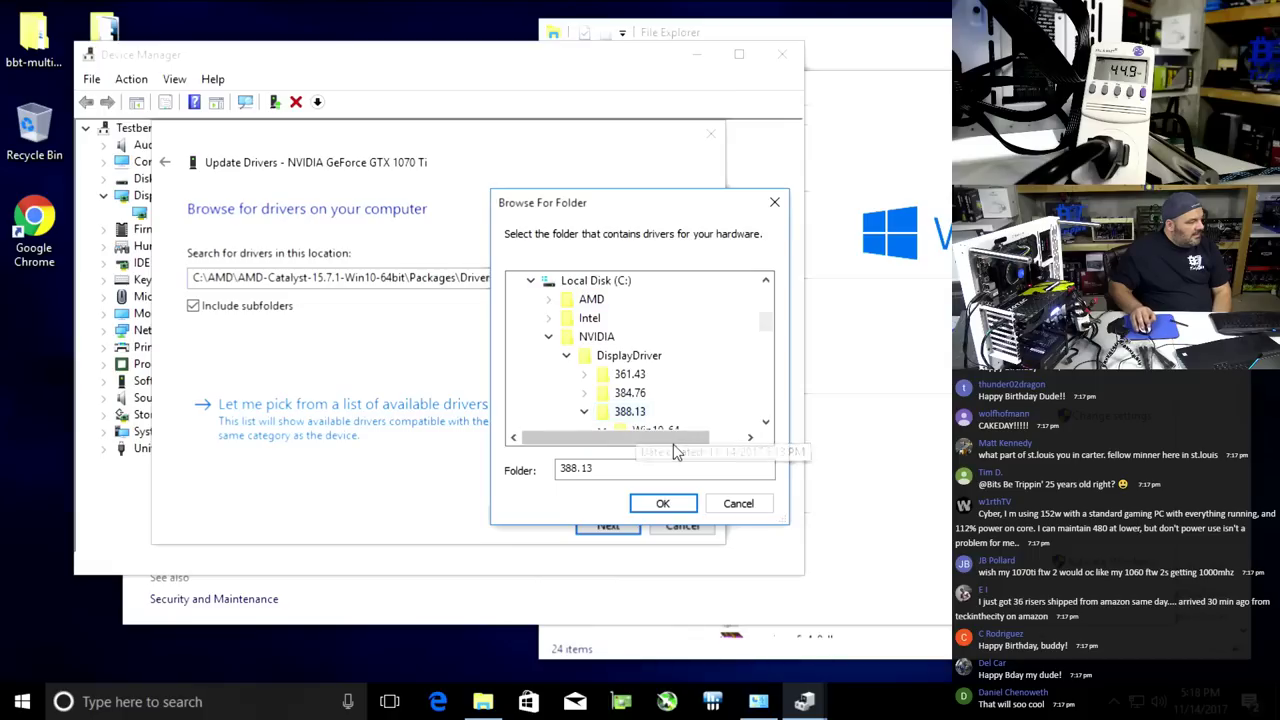
left_click(662, 503)
left_click(602, 527)
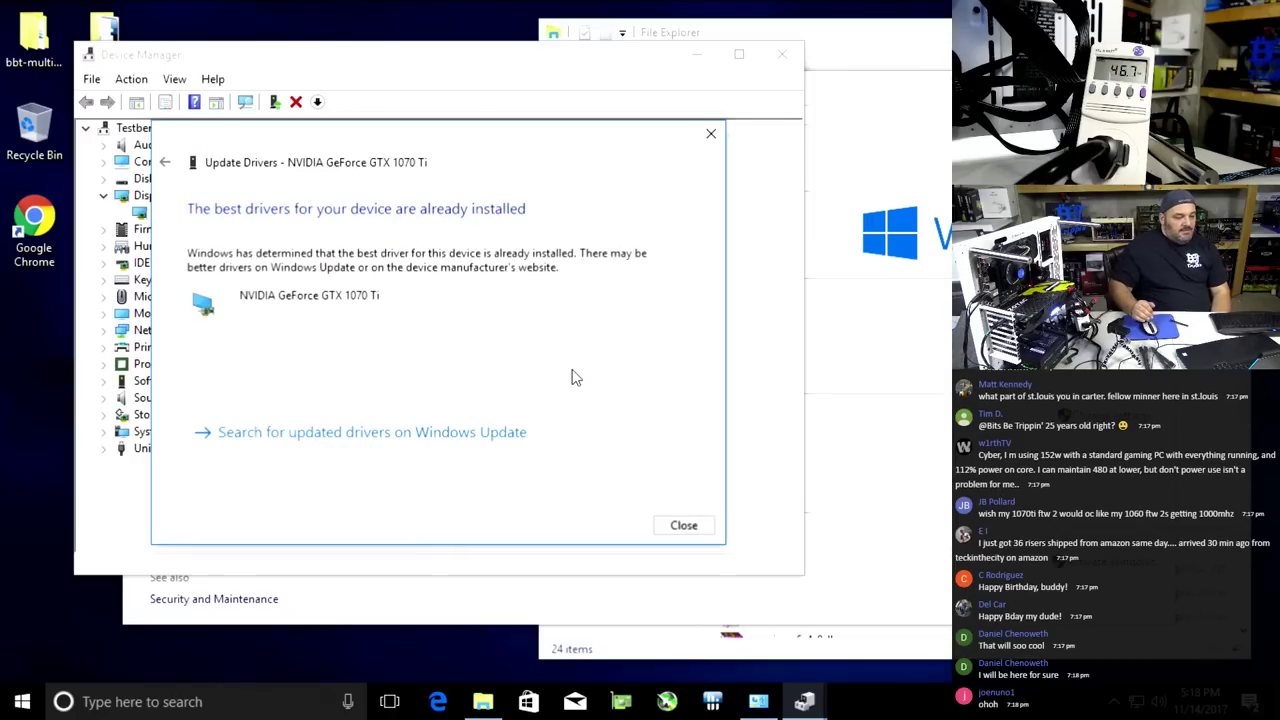
left_click(684, 526)
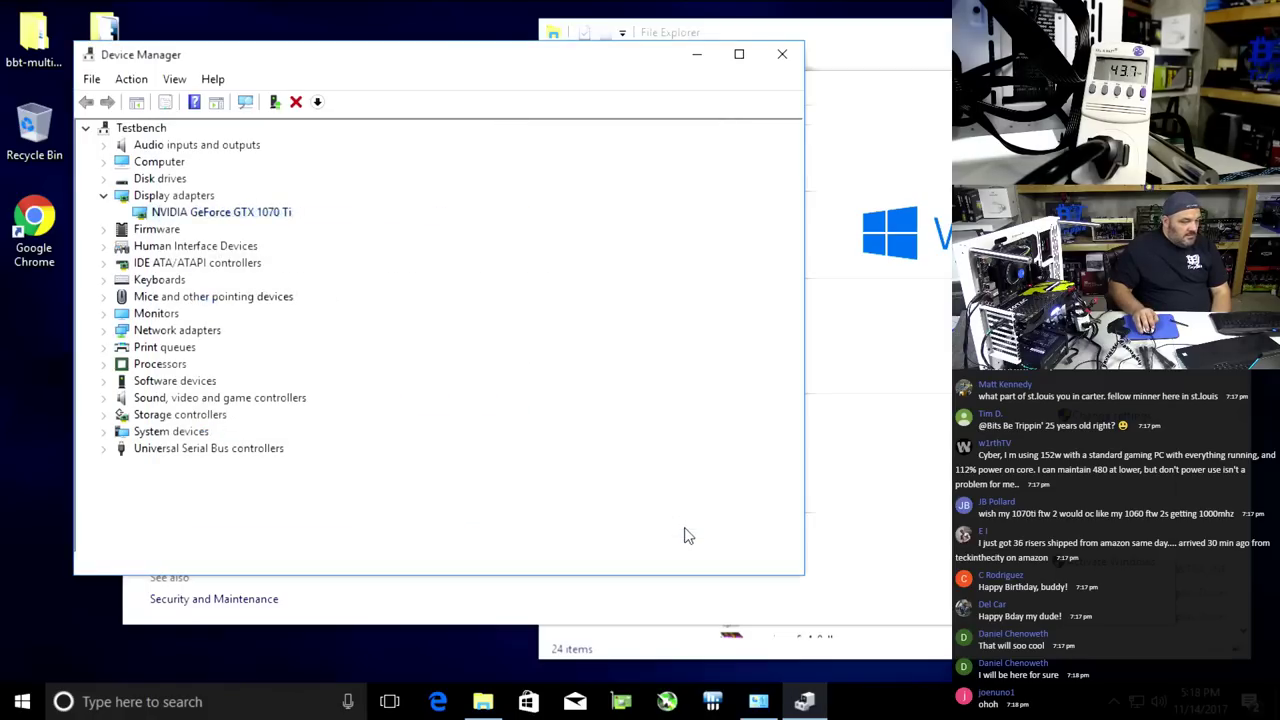
Step: Close Device Manager and restart the computer
left_click(782, 54)
left_click(22, 702)
left_click(22, 660)
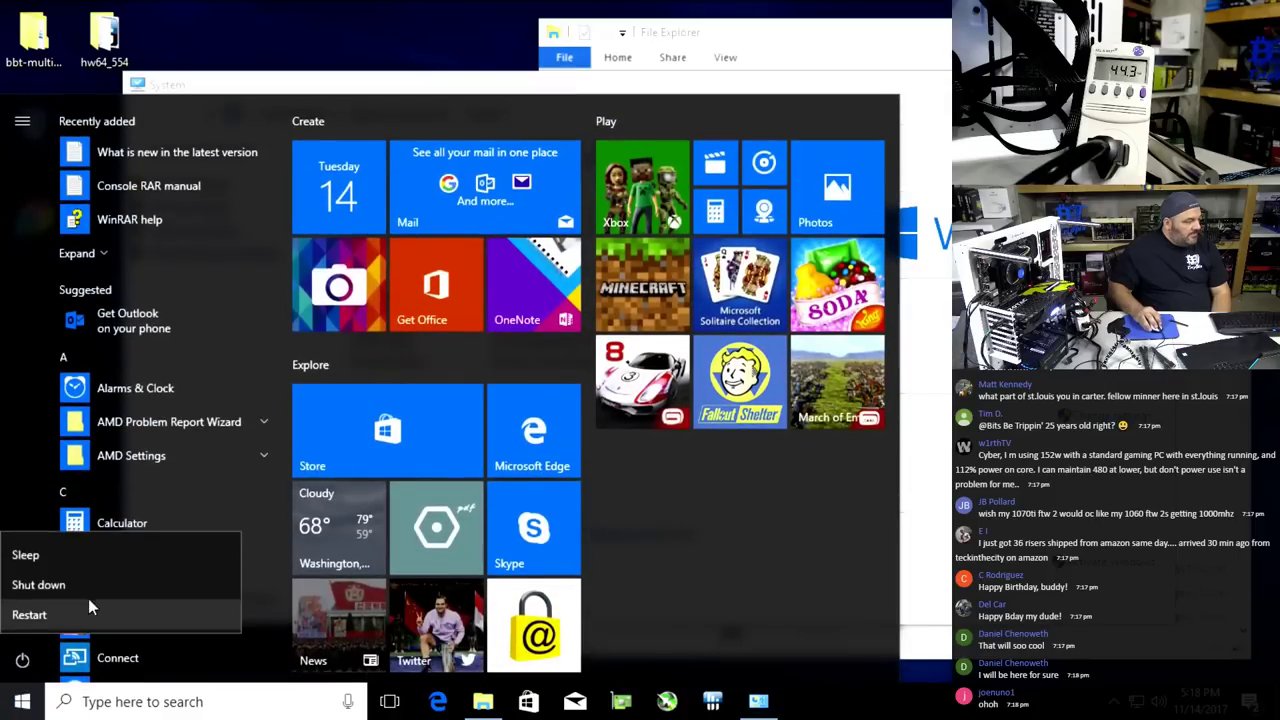
left_click(73, 601)
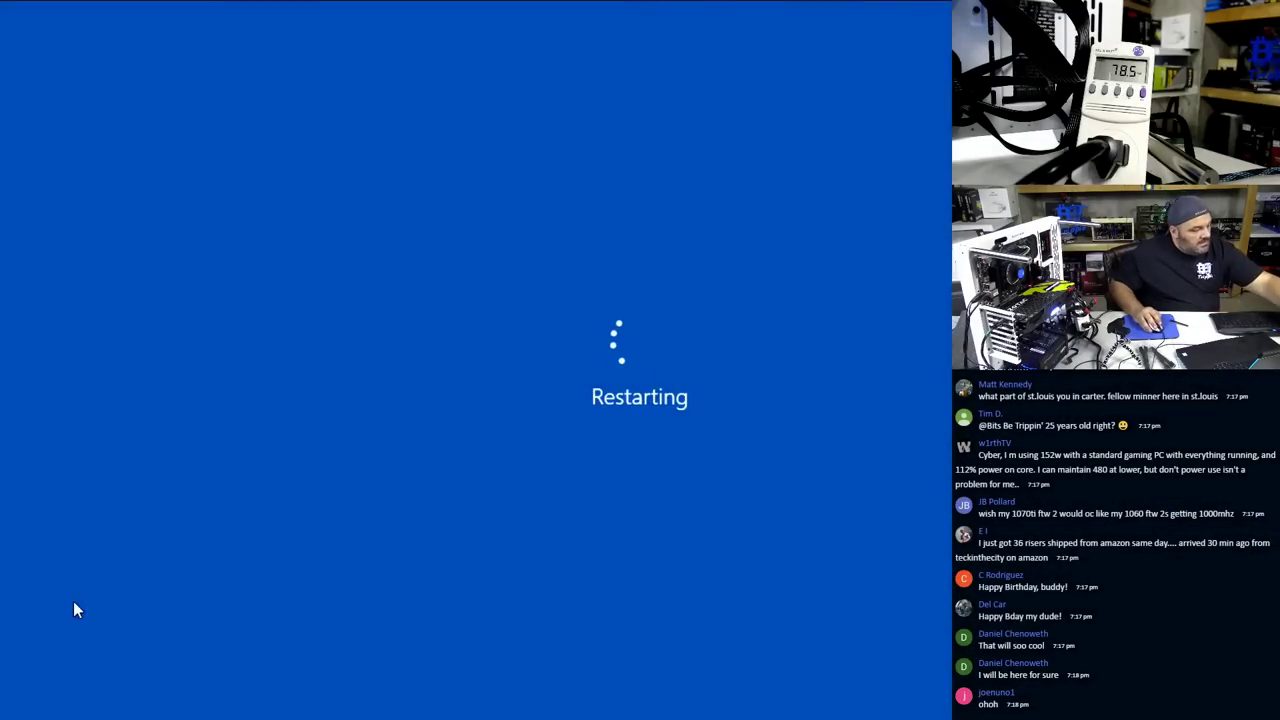